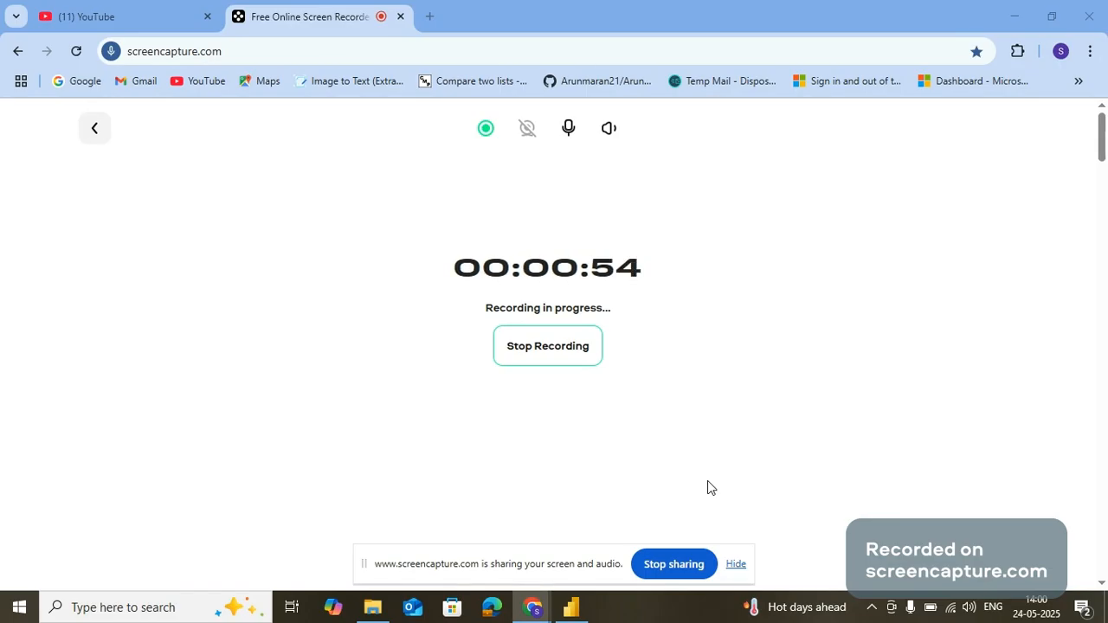
Step: Switch to the SCM_Test report in Power BI Desktop and compare the Product_1 and Product_2 pages
click(737, 565)
click(572, 606)
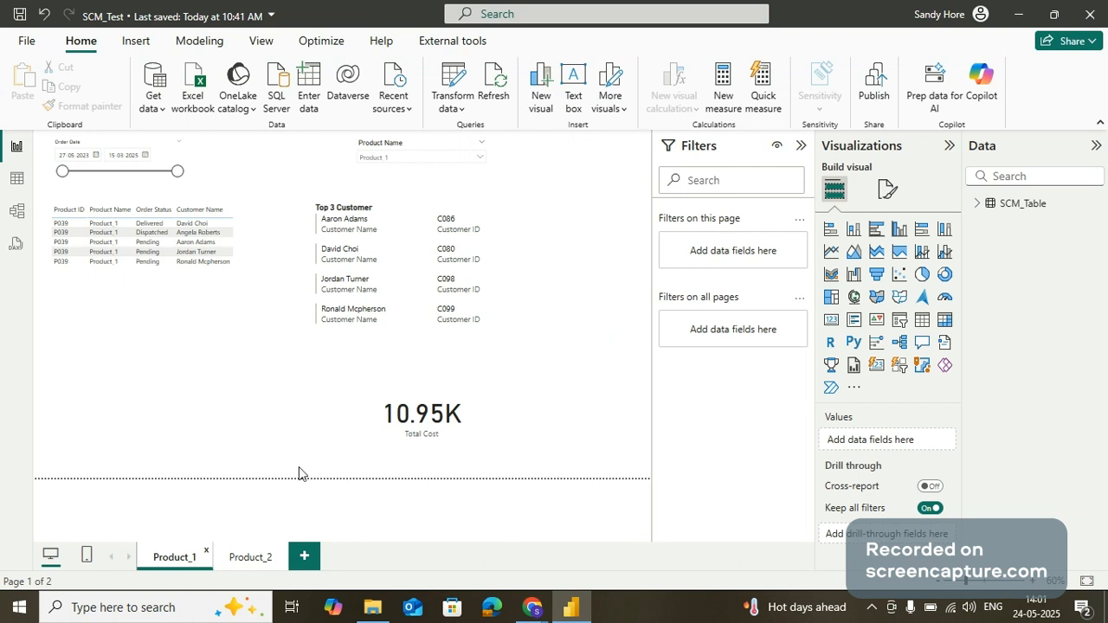
click(246, 561)
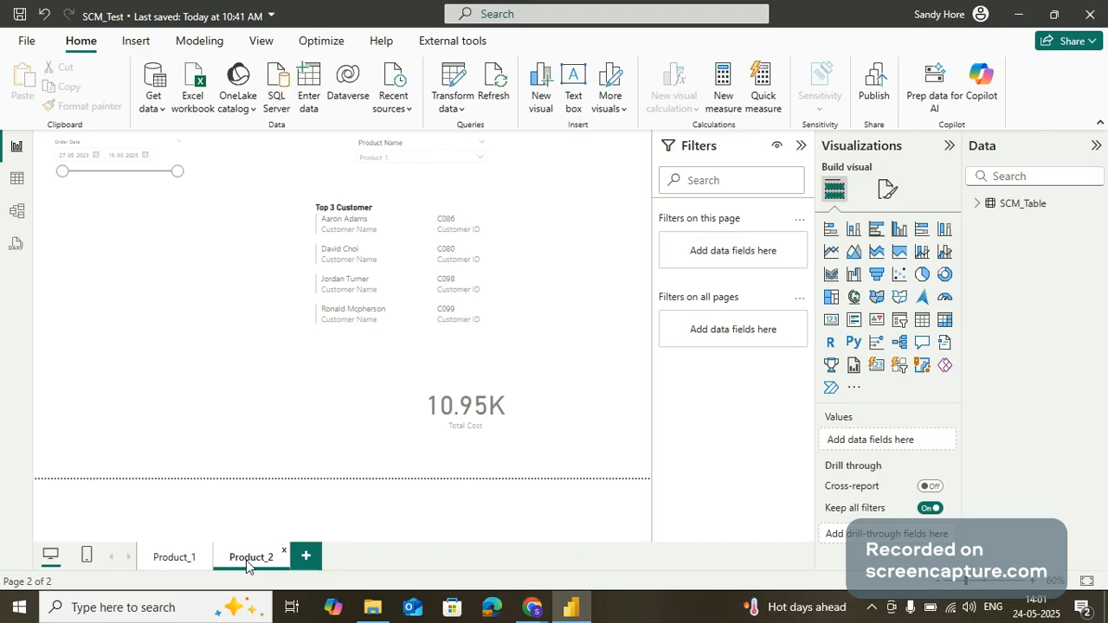
click(172, 561)
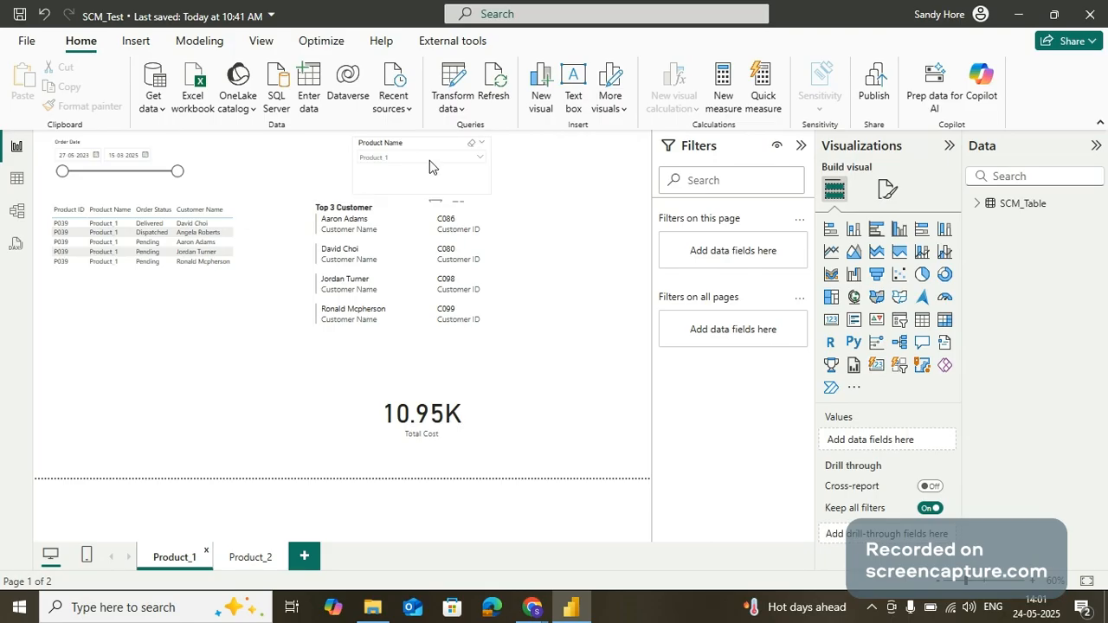
right_click(172, 562)
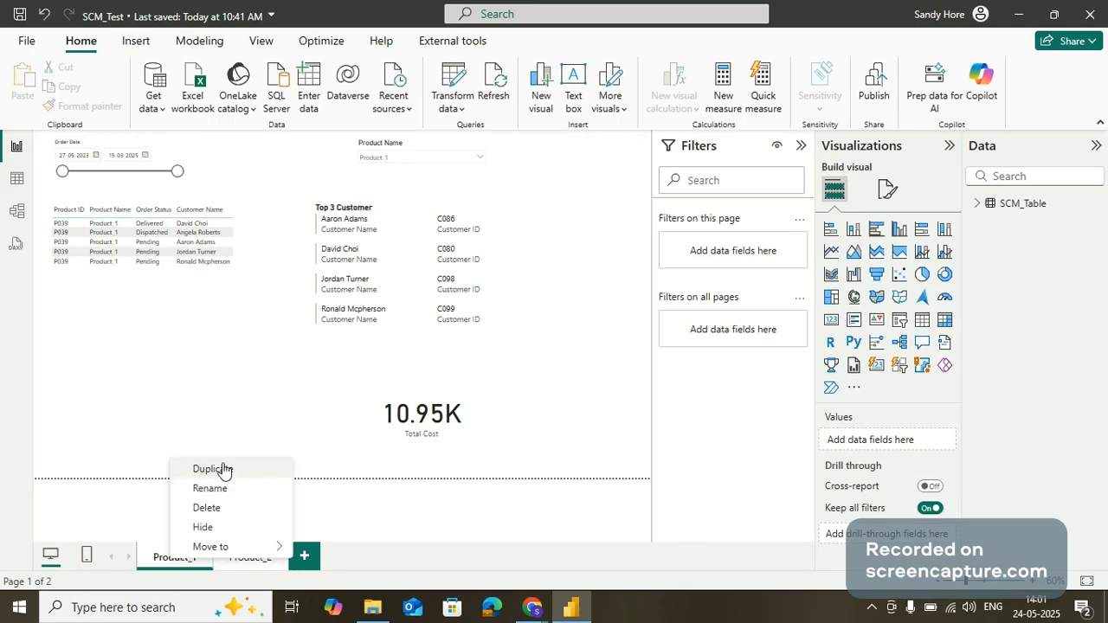
click(361, 490)
click(244, 561)
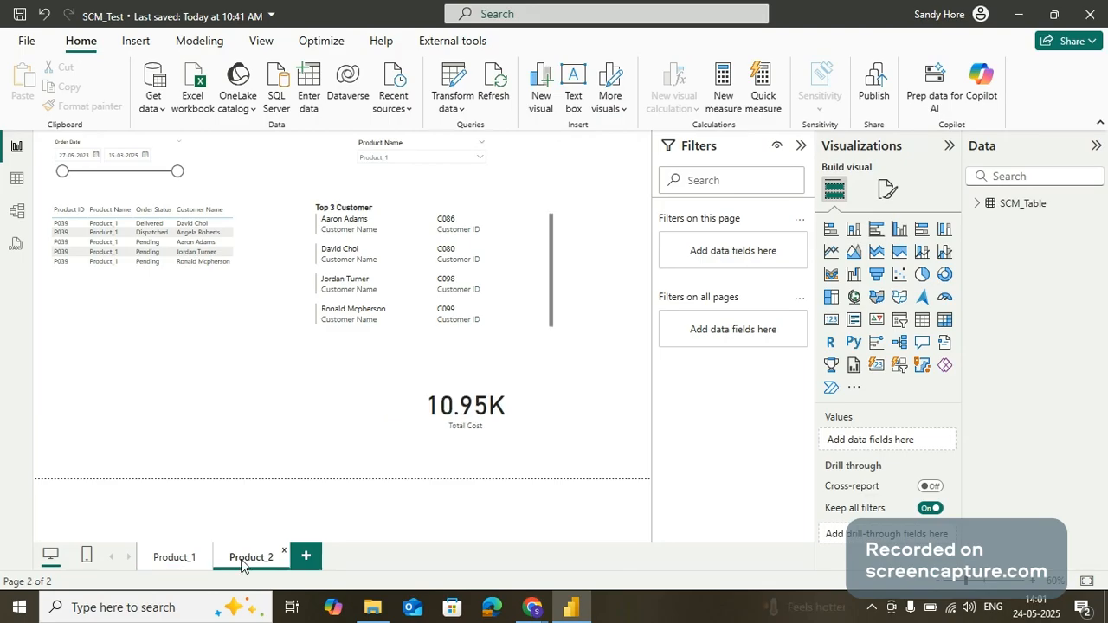
click(175, 564)
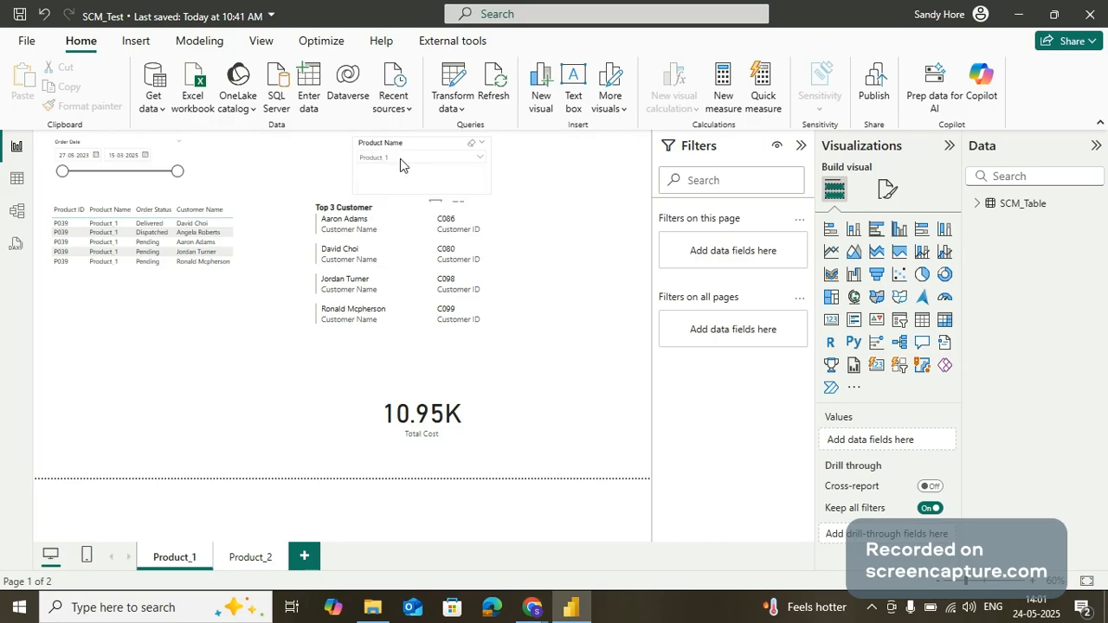
Step: Filter the Product_2 page to Product_2 with its Product Name slicer
click(251, 558)
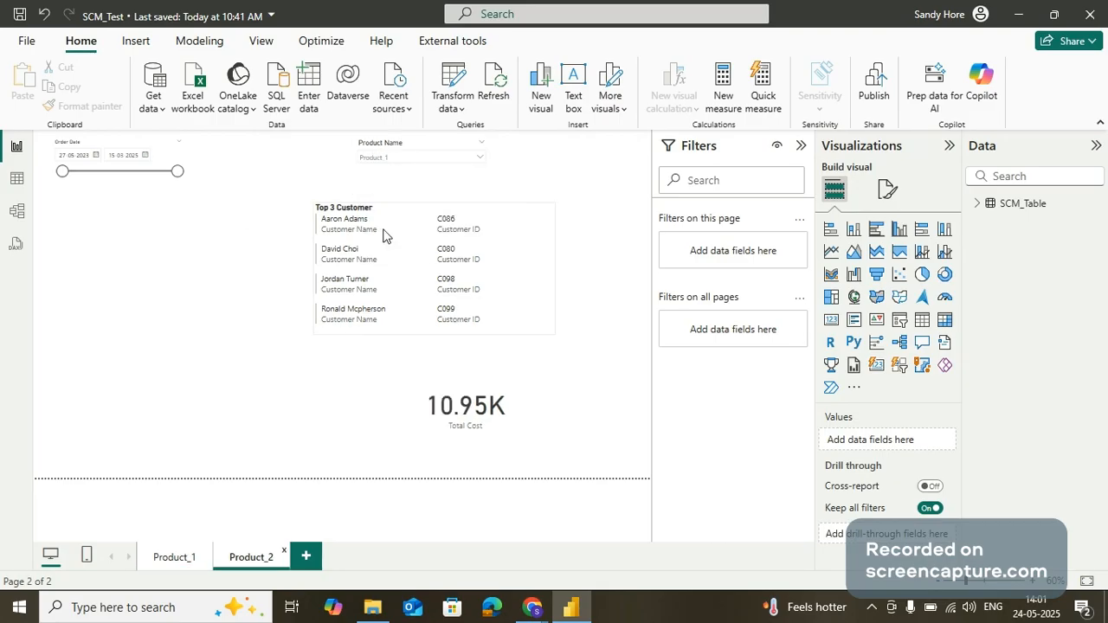
click(419, 157)
click(366, 185)
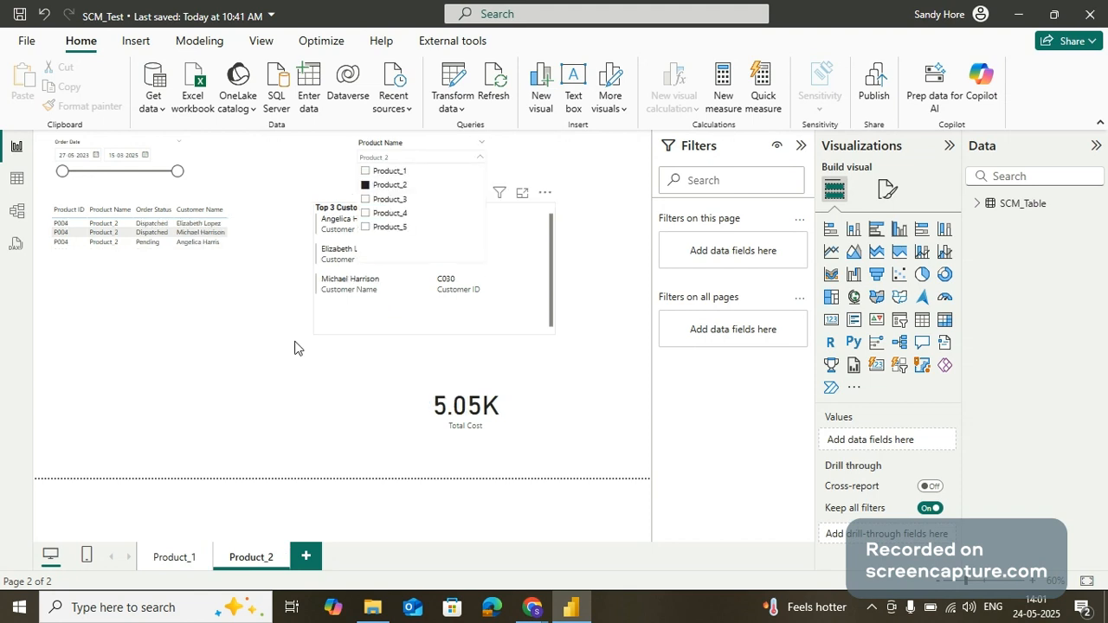
click(295, 348)
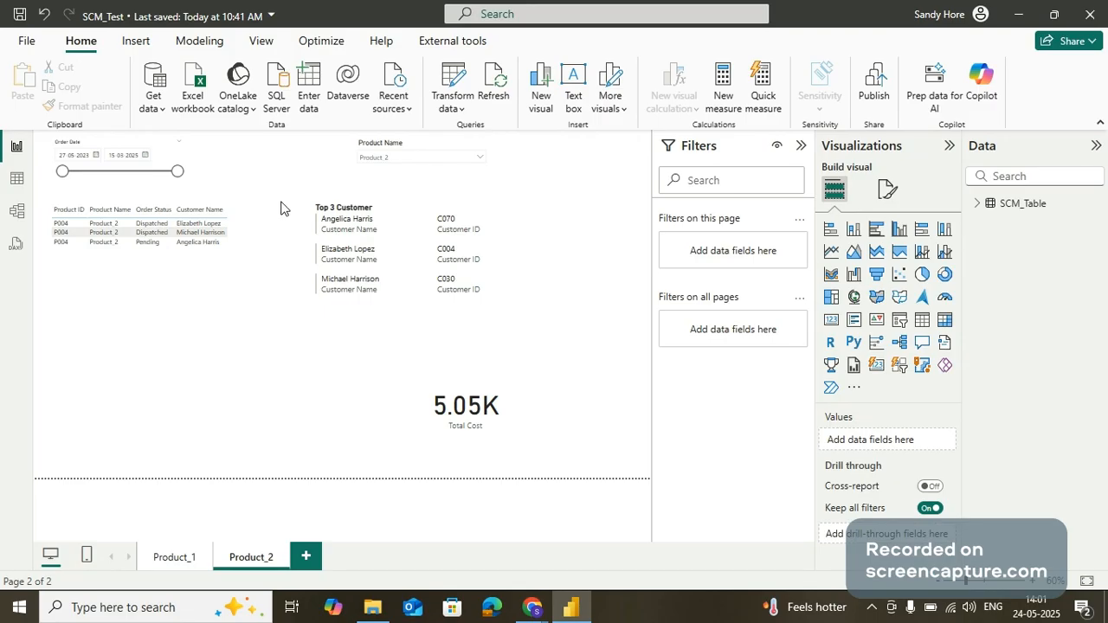
Step: Compare the Product Name slicer selection on the Product_1 page with the one on the Product_2 page
click(171, 558)
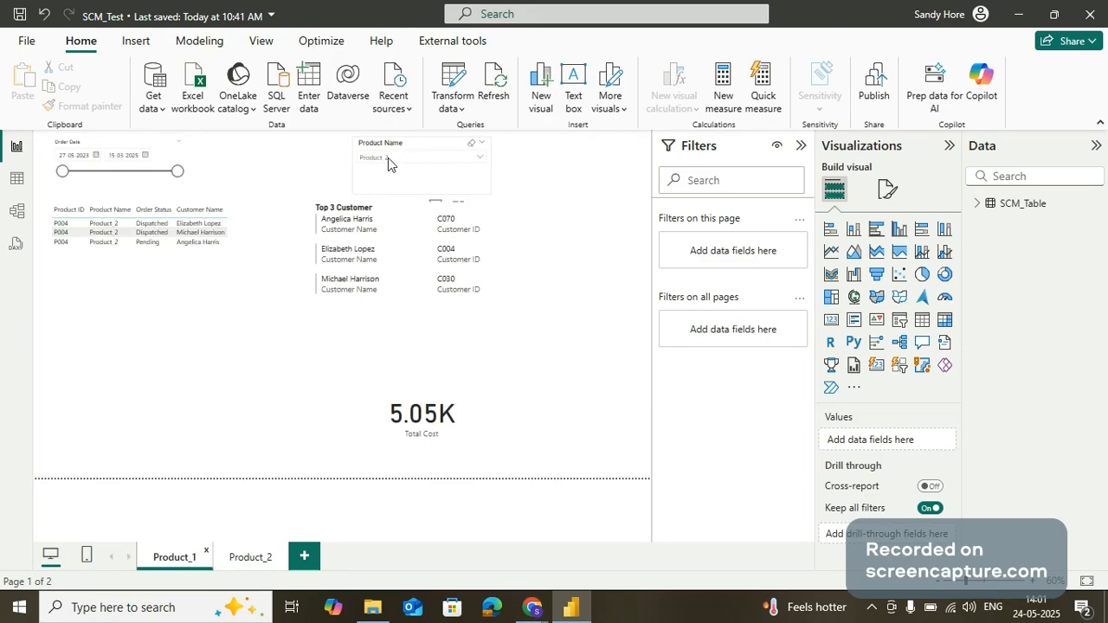
click(248, 558)
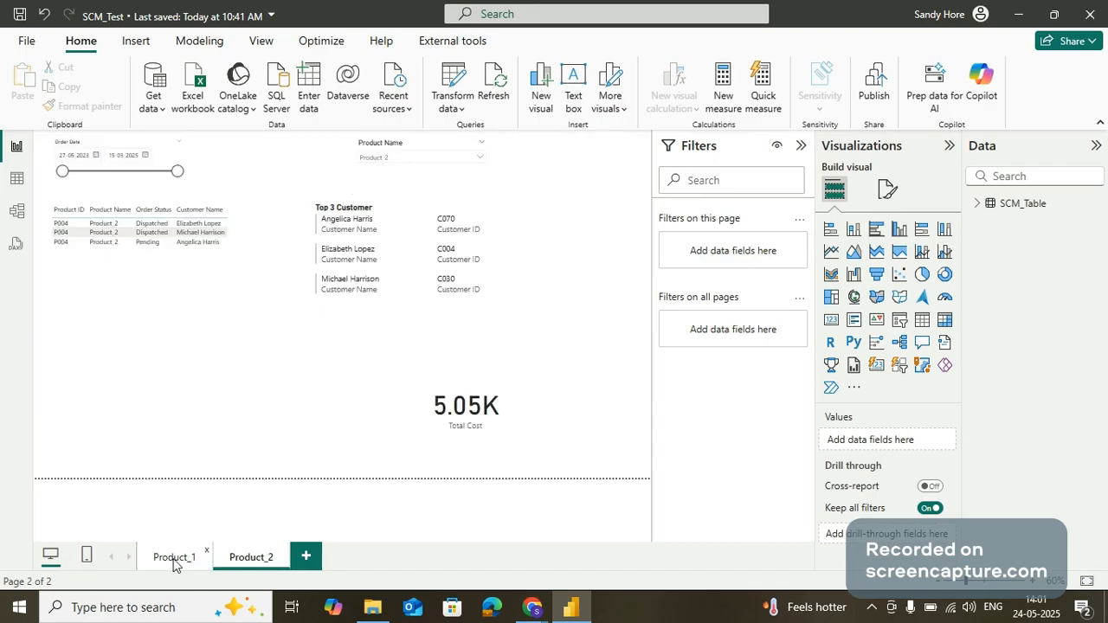
click(173, 559)
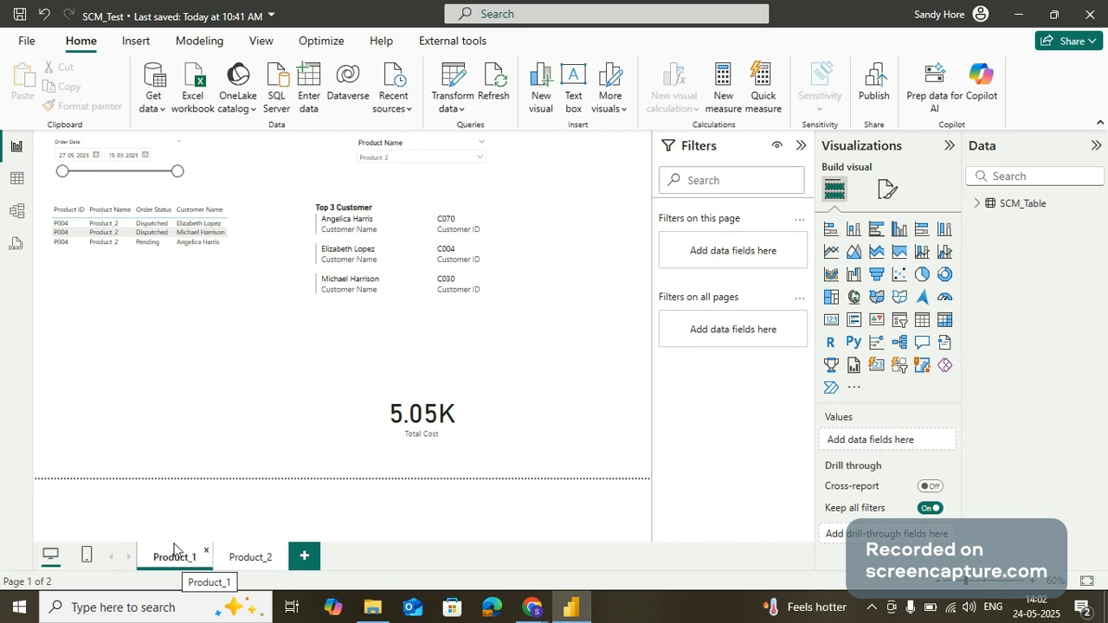
Step: Show the sync settings of the Product Name slicer on the Product_1 page, including the advanced options
click(408, 182)
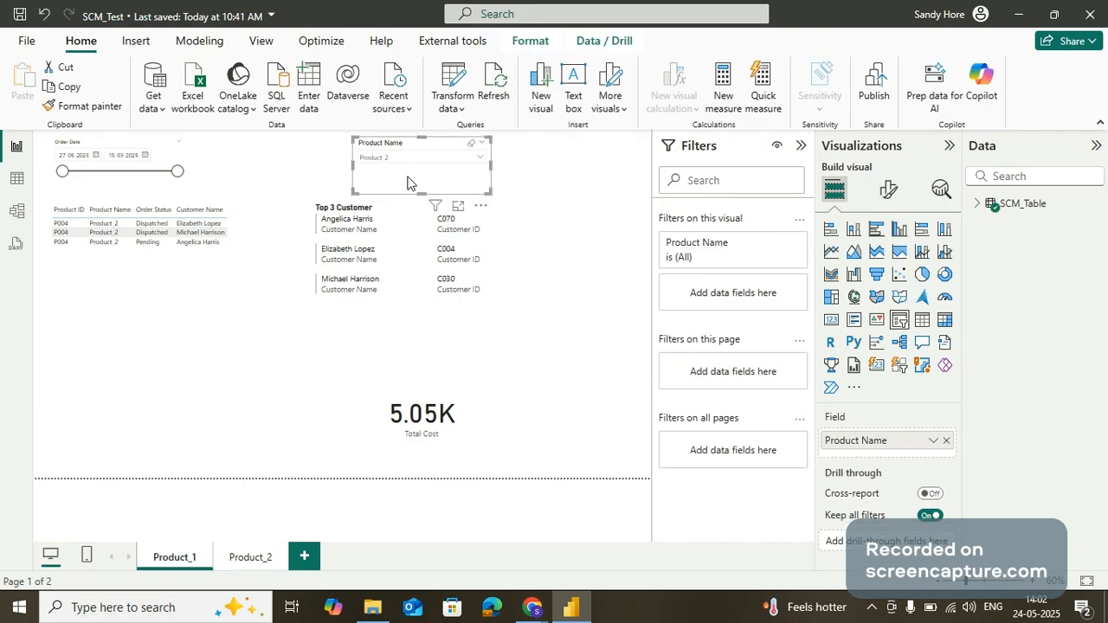
click(261, 41)
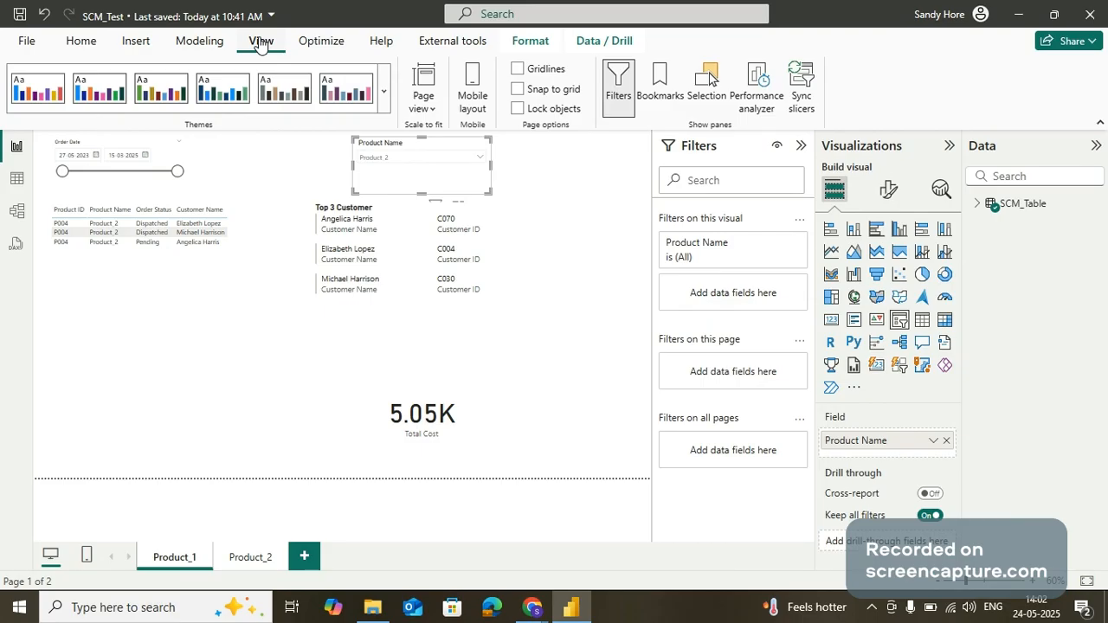
click(807, 107)
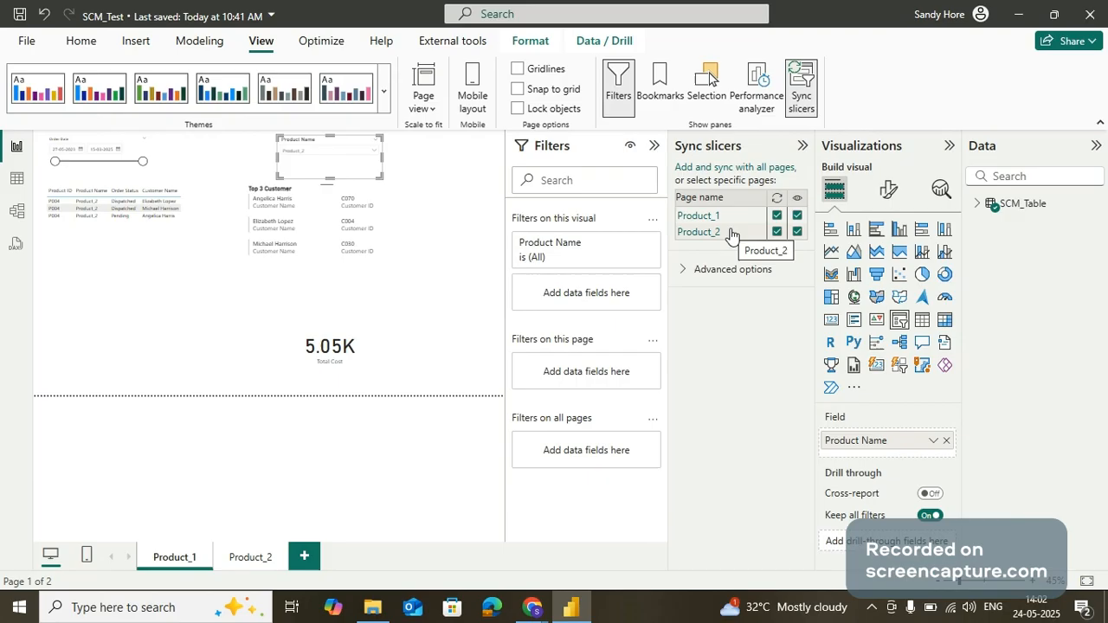
click(723, 270)
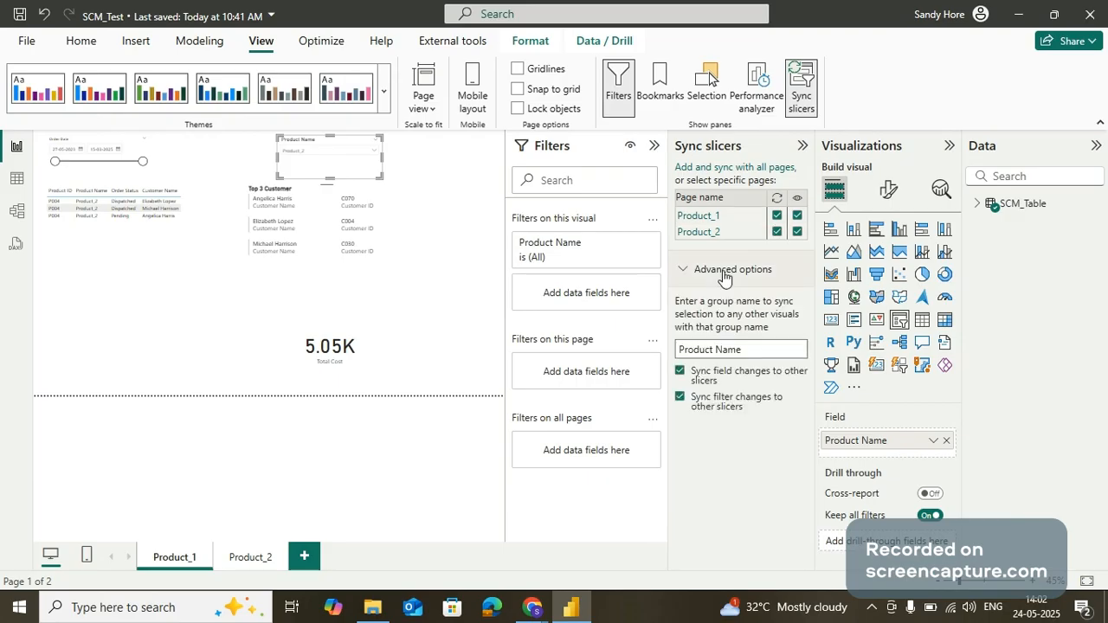
Step: Turn off syncing of the Product Name slicer for both the Product_1 and Product_2 pages, and save the report
click(778, 216)
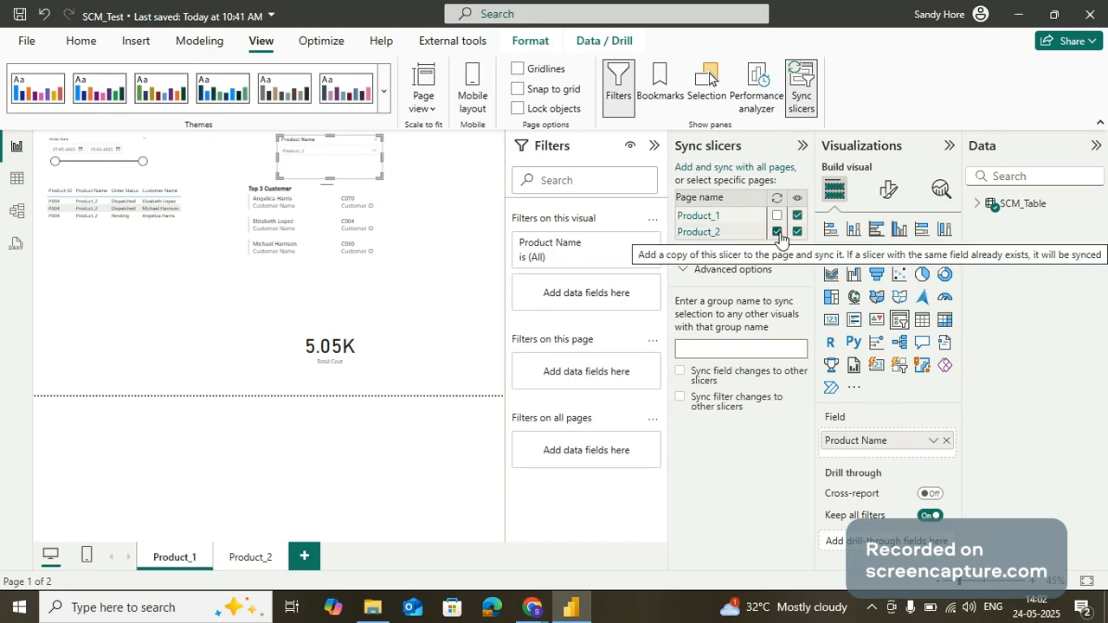
click(776, 215)
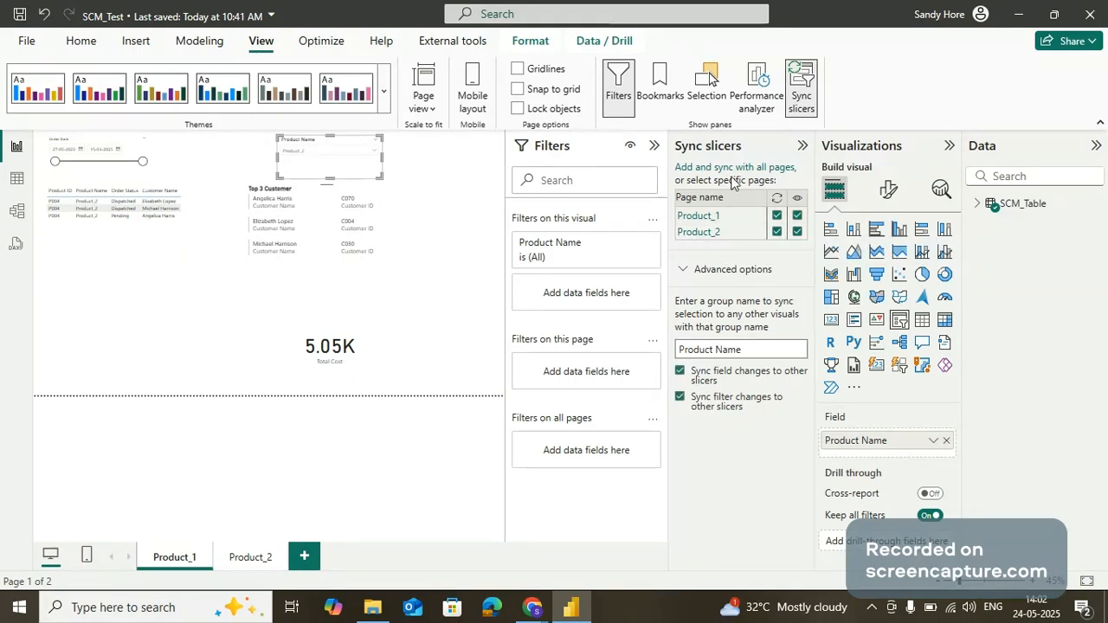
click(777, 216)
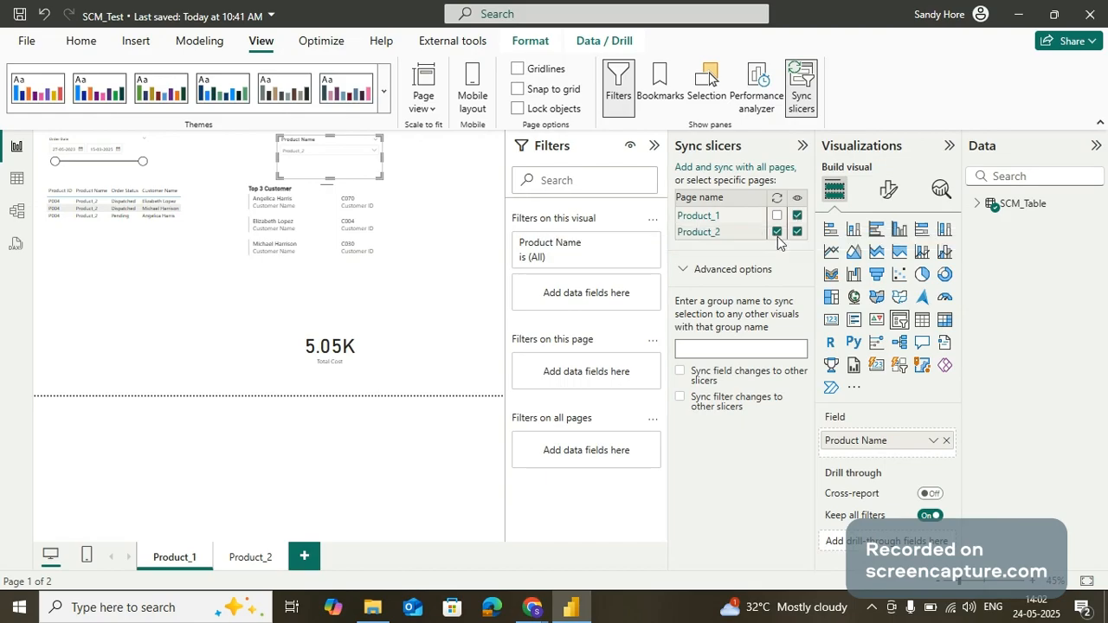
click(777, 232)
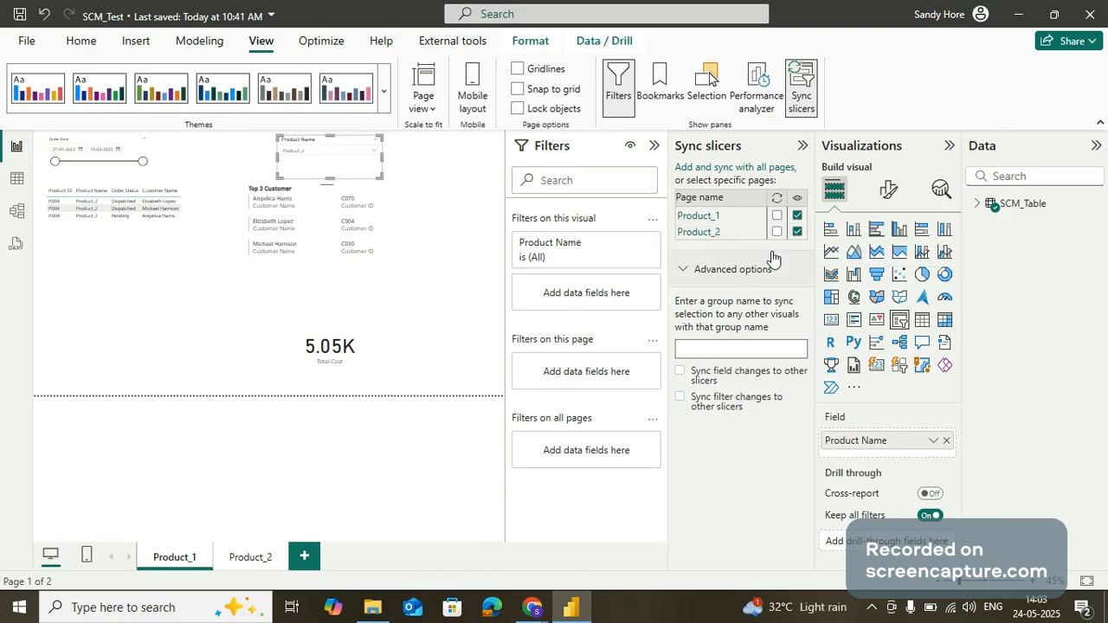
click(19, 14)
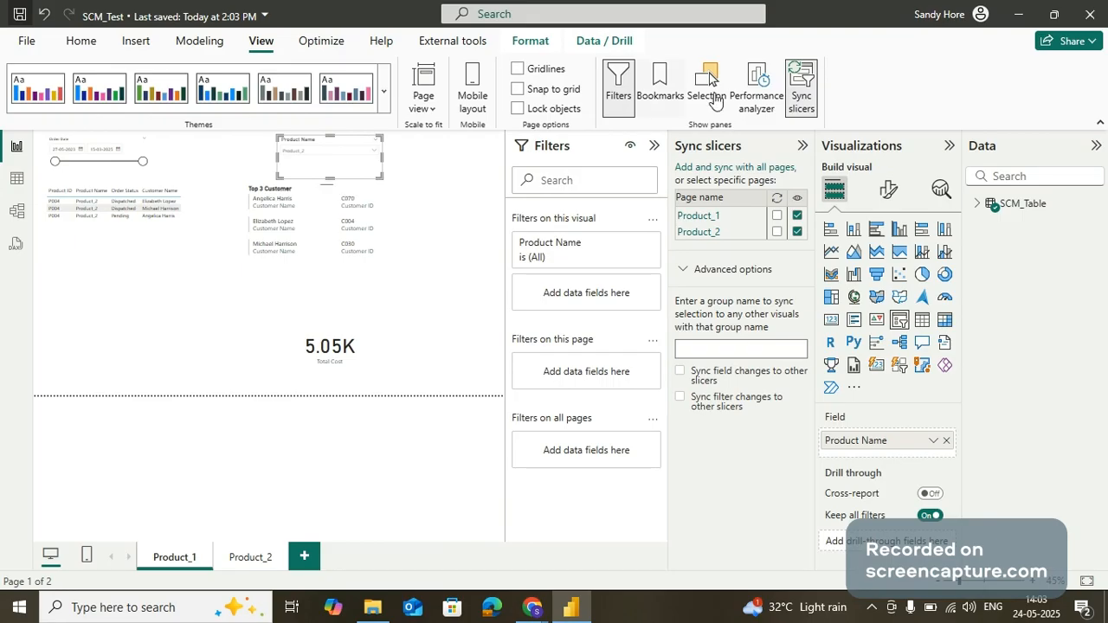
click(805, 102)
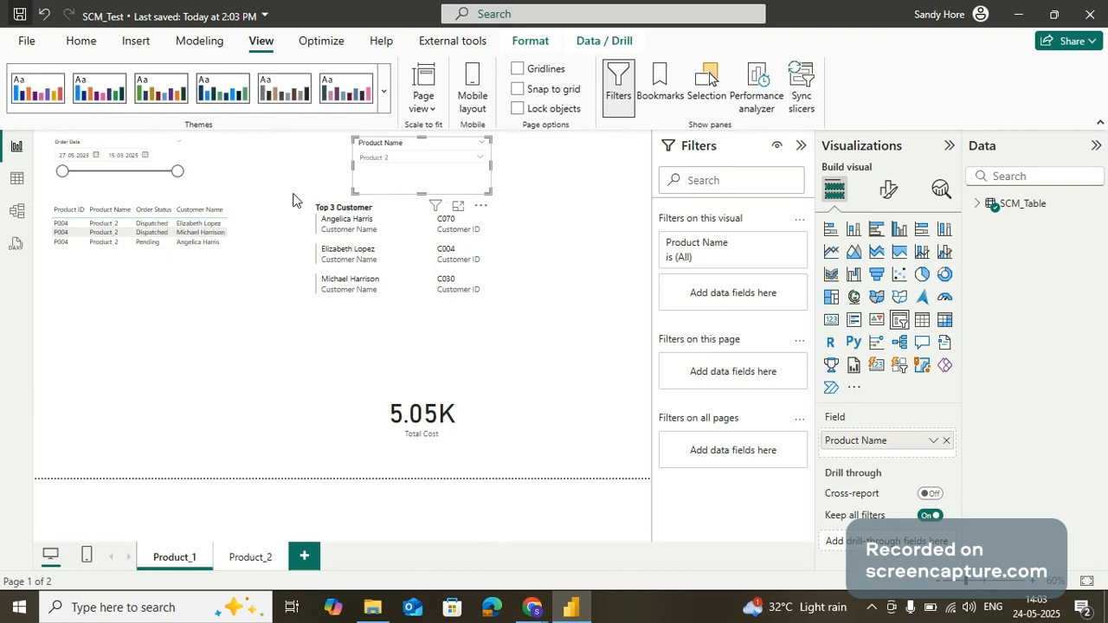
Step: Set the Product Name slicer on the Product_1 page to Product_1
click(394, 161)
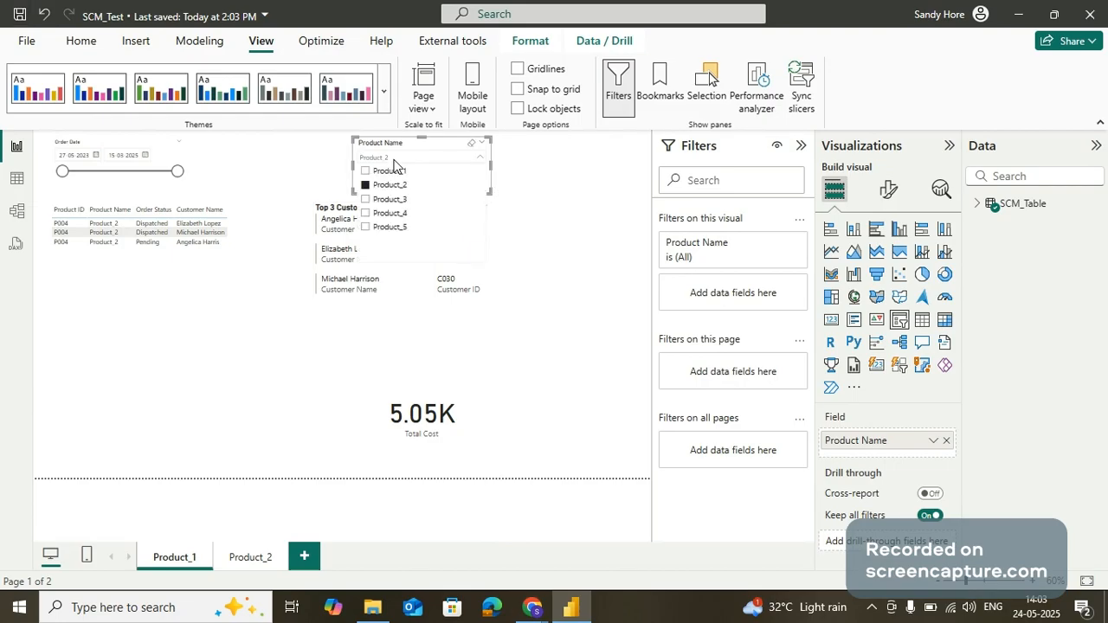
click(392, 170)
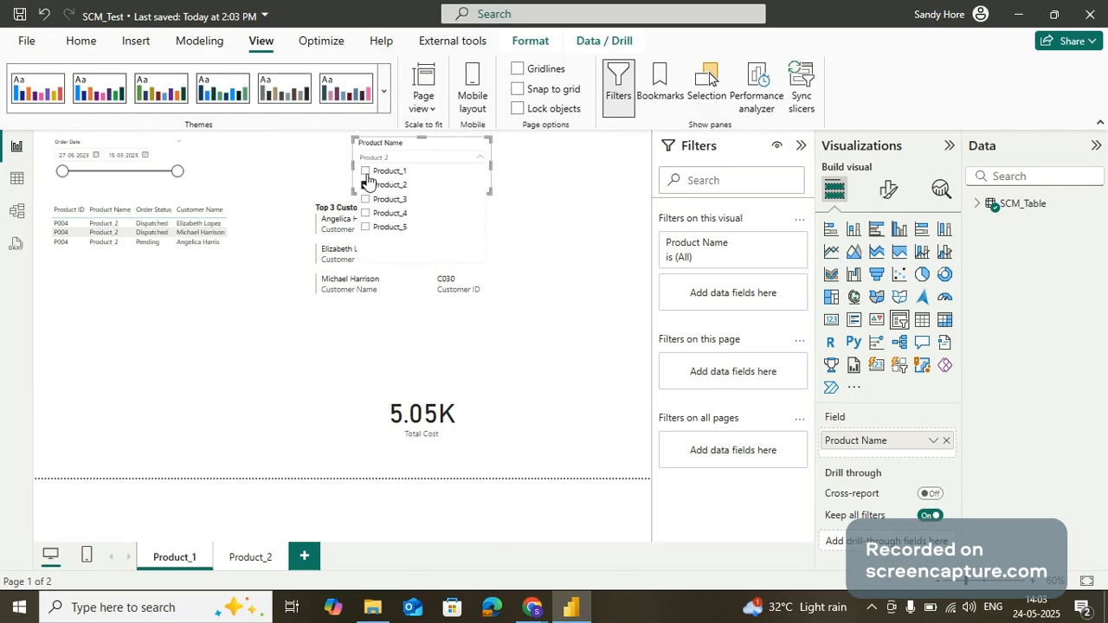
click(234, 377)
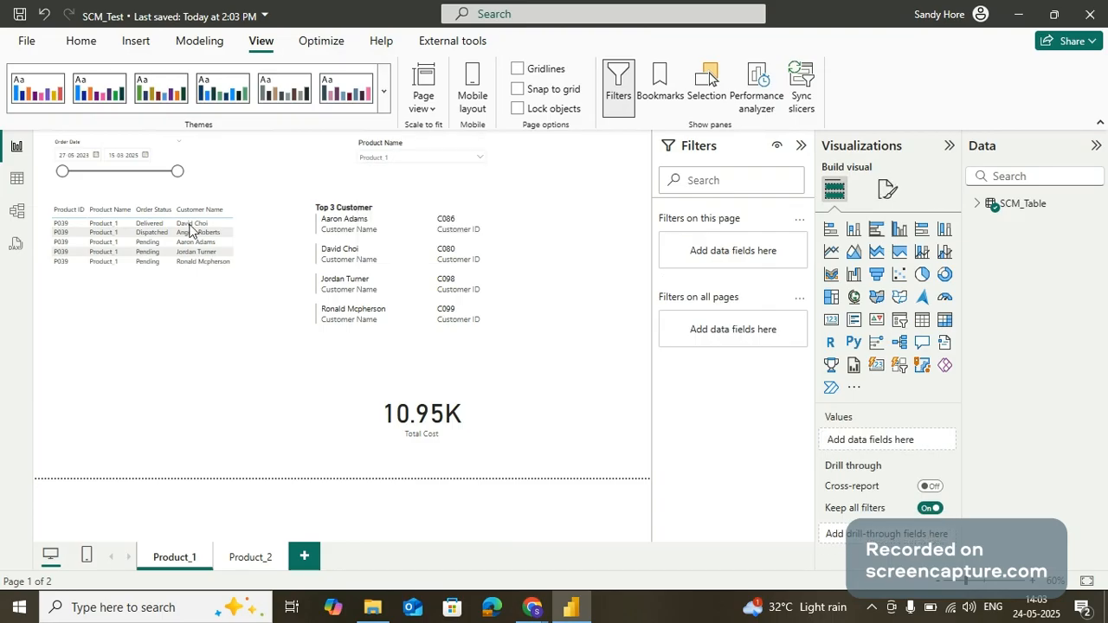
Step: Check on both report pages whether the Product Name slicers hold independent selections
click(243, 559)
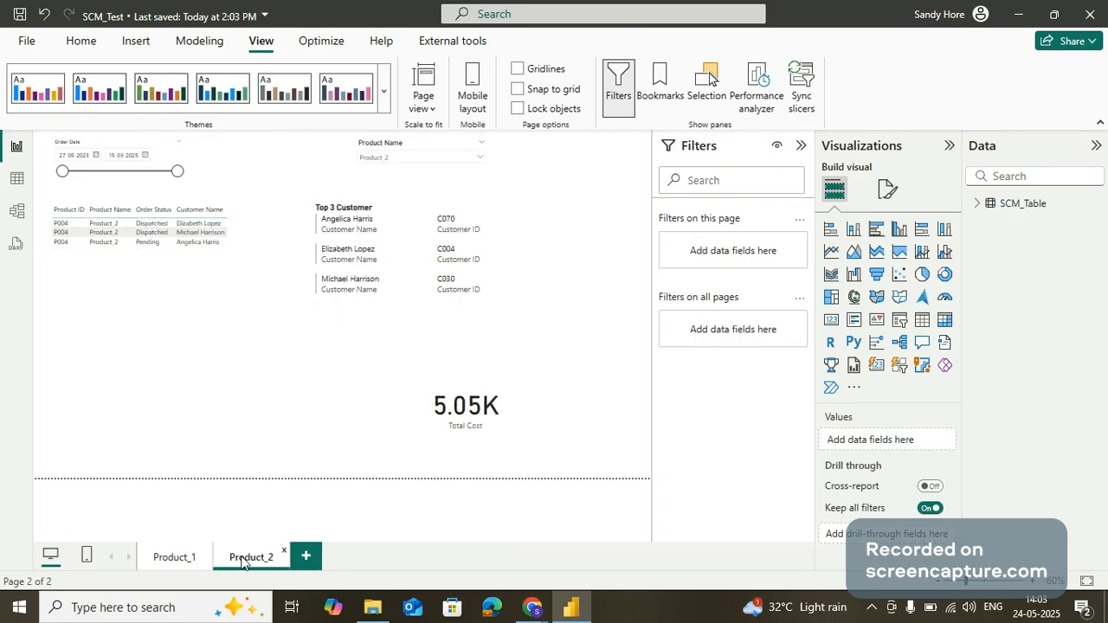
click(384, 158)
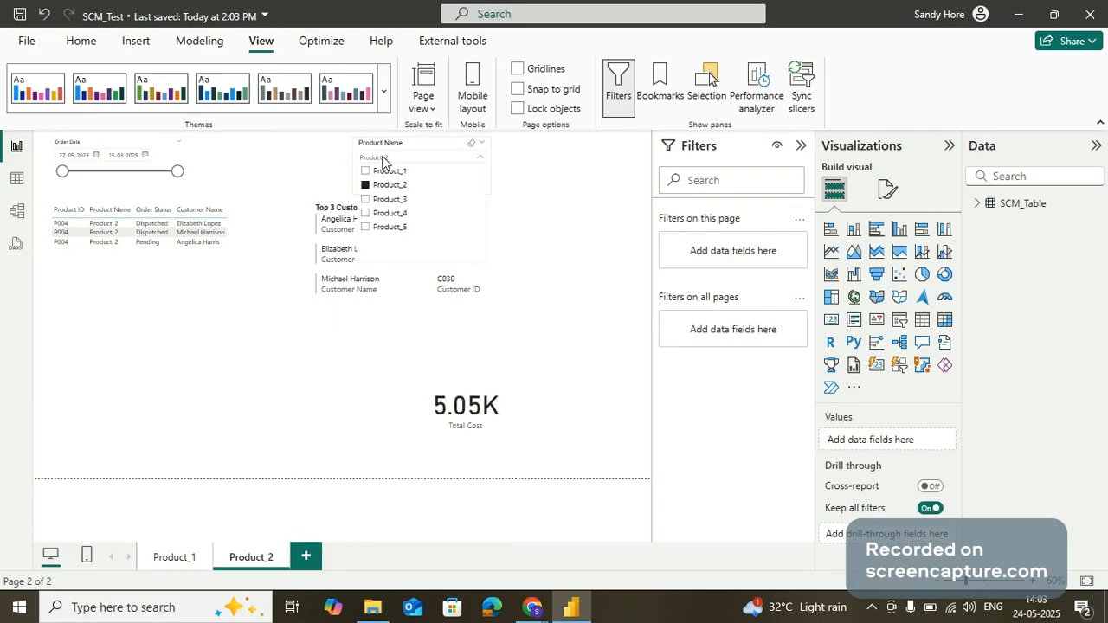
click(384, 158)
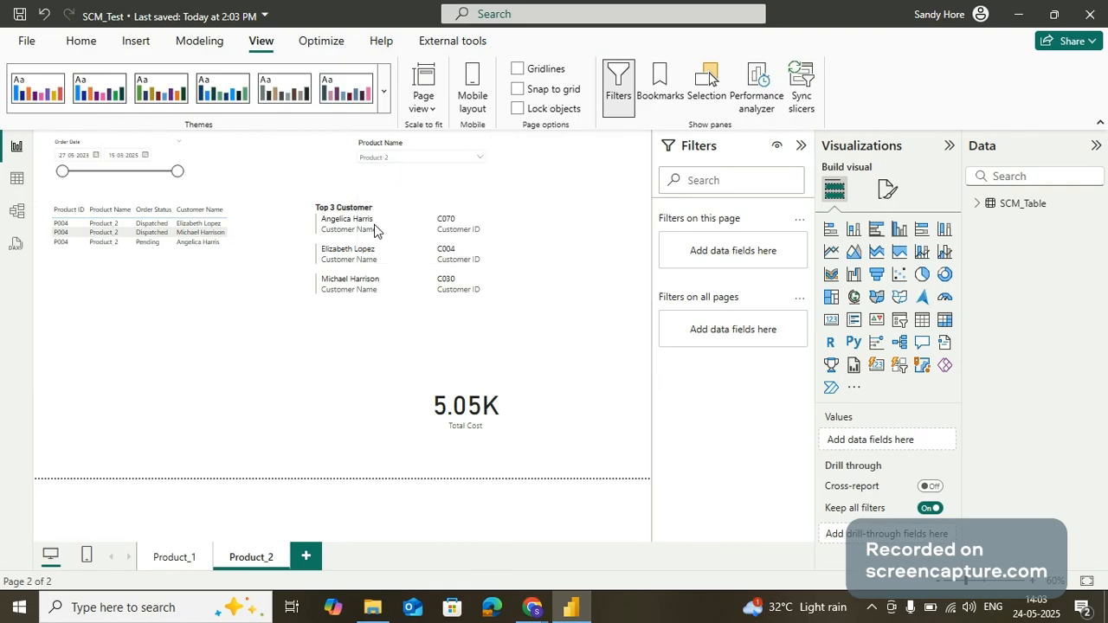
click(176, 557)
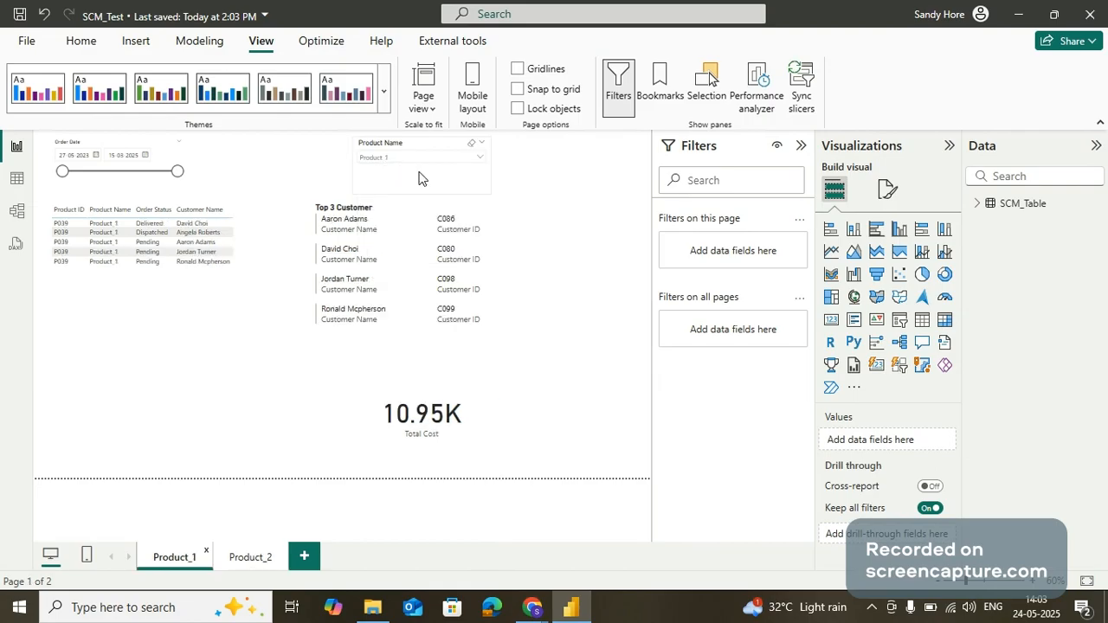
click(243, 558)
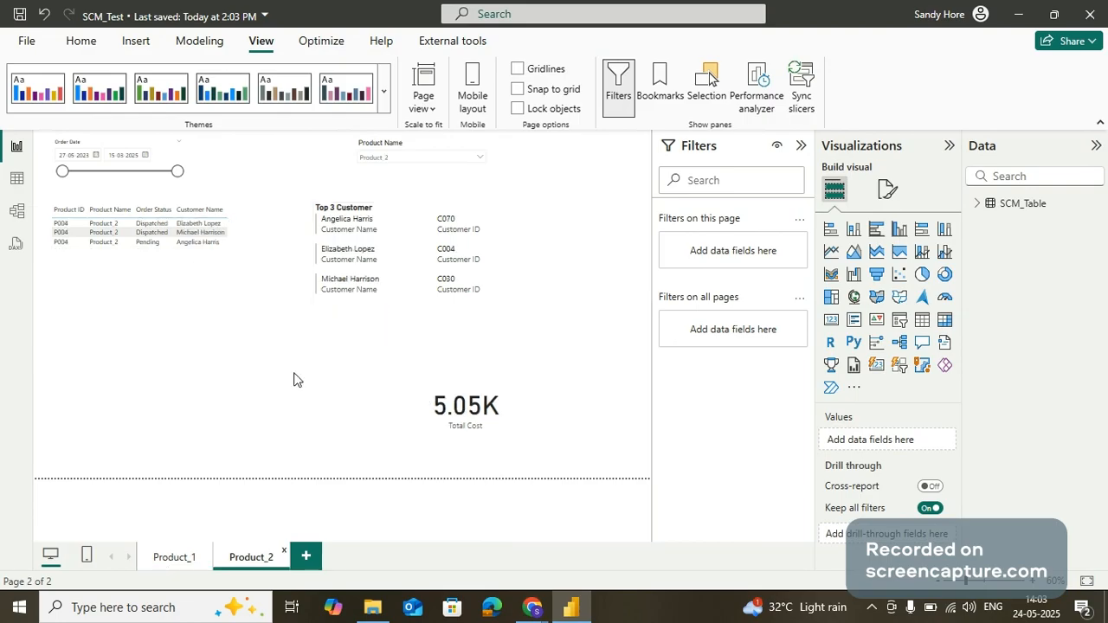